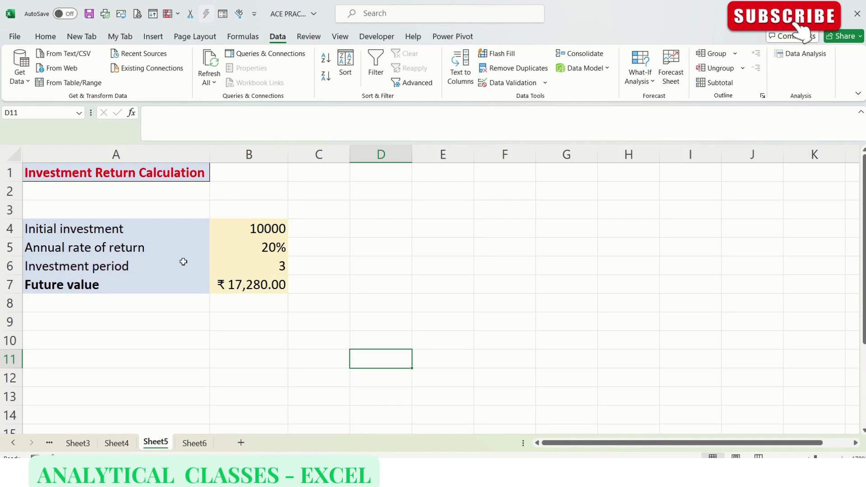
- Enter the label Input in C4, copy it into C5 and C6, and enter Result in C7
{"action": "left_click", "coordinate": [336, 231]}
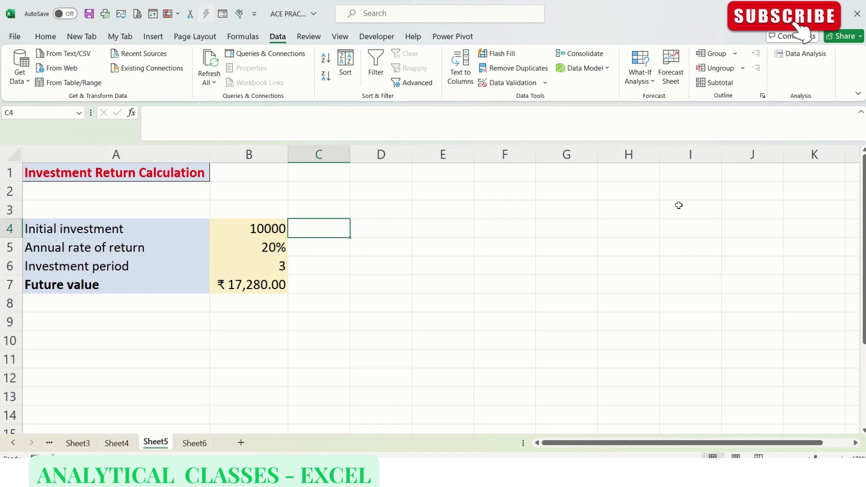
{"action": "type", "text": "Input"}
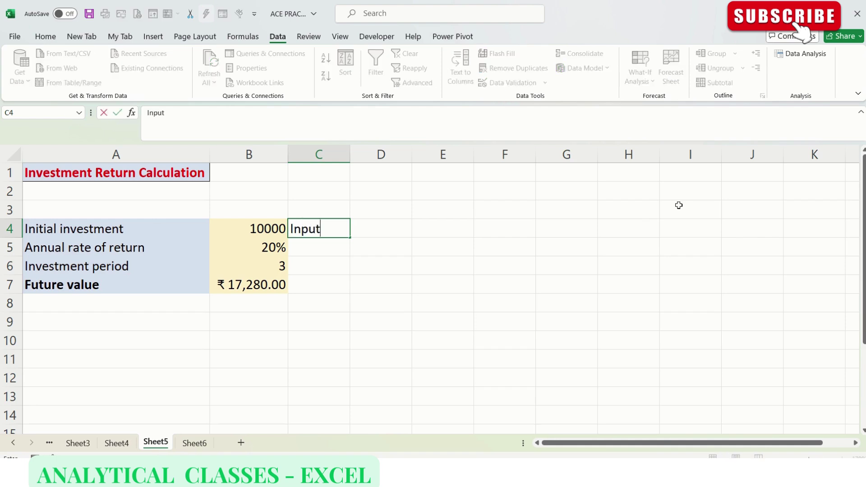
{"action": "key", "text": "Return"}
{"action": "key", "text": "Up"}
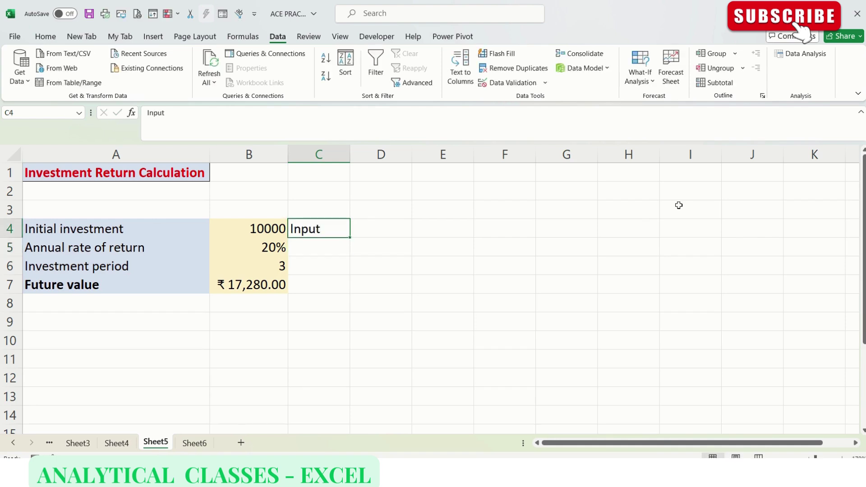
{"action": "key", "text": "ctrl+c"}
{"action": "key", "text": "Down"}
{"action": "key", "text": "ctrl+v"}
{"action": "key", "text": "Down"}
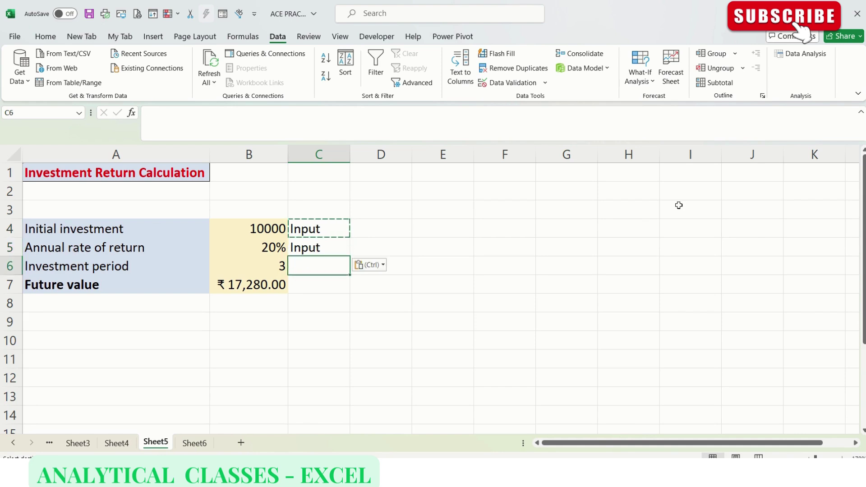
{"action": "key", "text": "ctrl+v"}
{"action": "key", "text": "Down"}
{"action": "type", "text": "Result"}
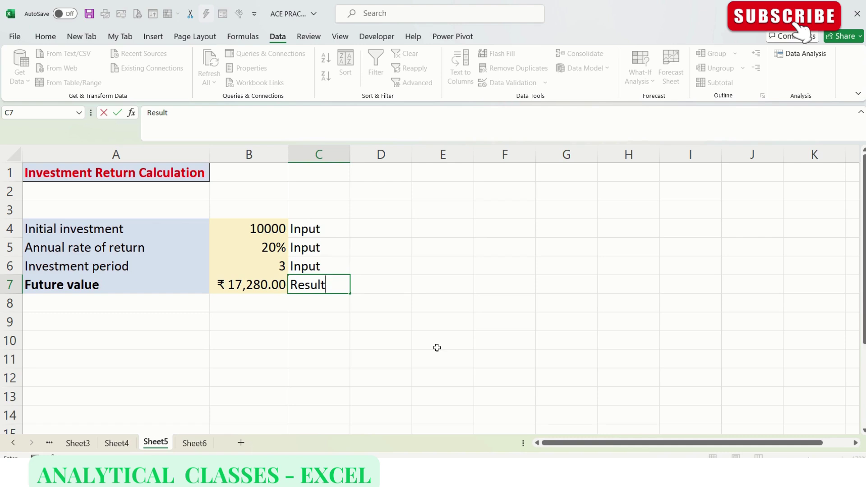
{"action": "left_click", "coordinate": [414, 266]}
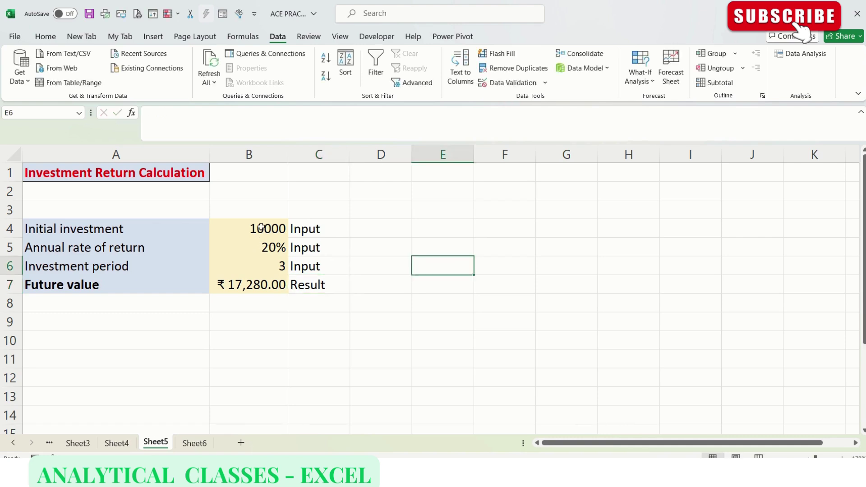
{"action": "left_click", "coordinate": [246, 238]}
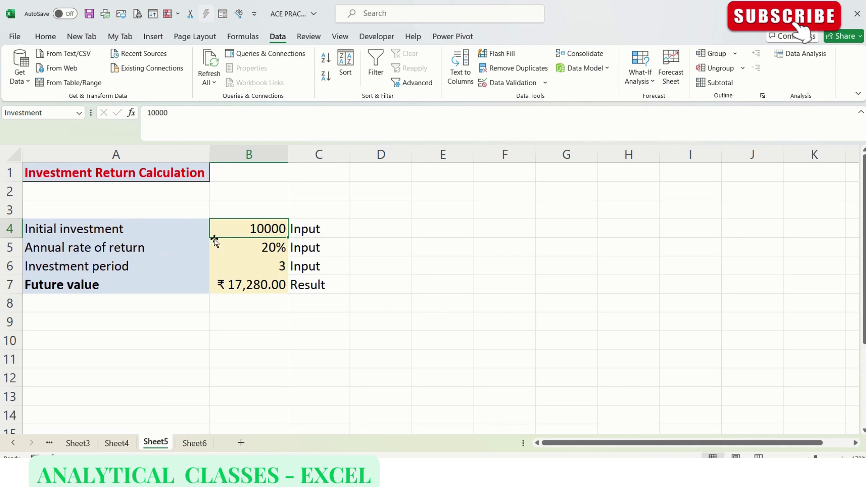
{"action": "left_click", "coordinate": [235, 226]}
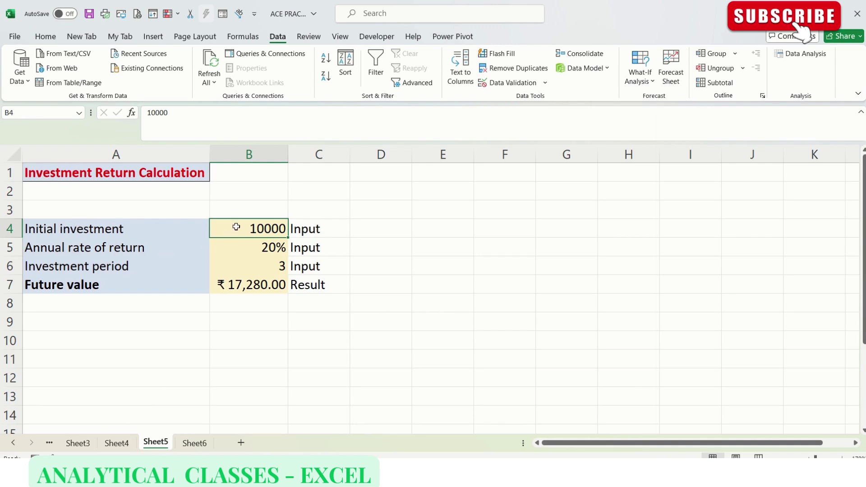
{"action": "left_click", "coordinate": [68, 112]}
{"action": "left_click", "coordinate": [244, 252]}
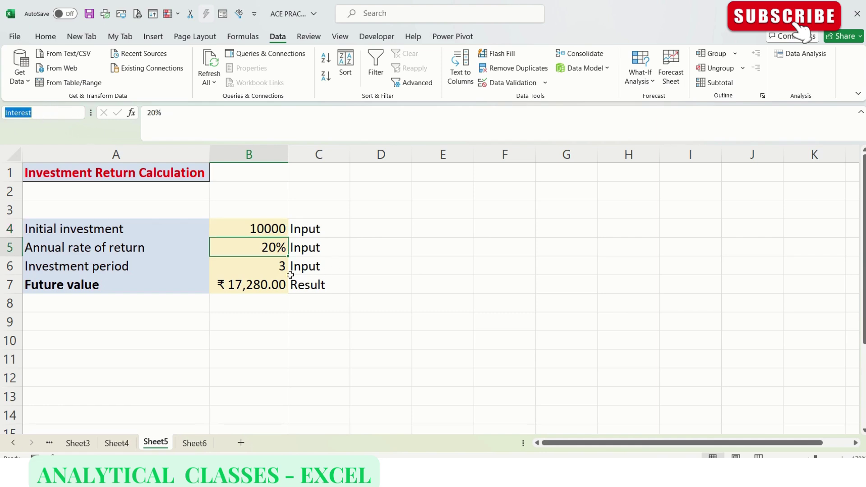
{"action": "left_click", "coordinate": [268, 270]}
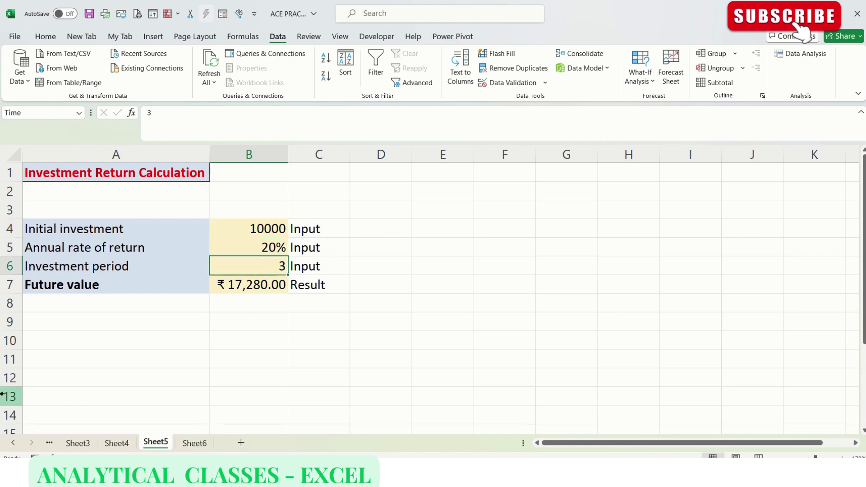
{"action": "left_click", "coordinate": [24, 112]}
{"action": "key", "text": "End"}
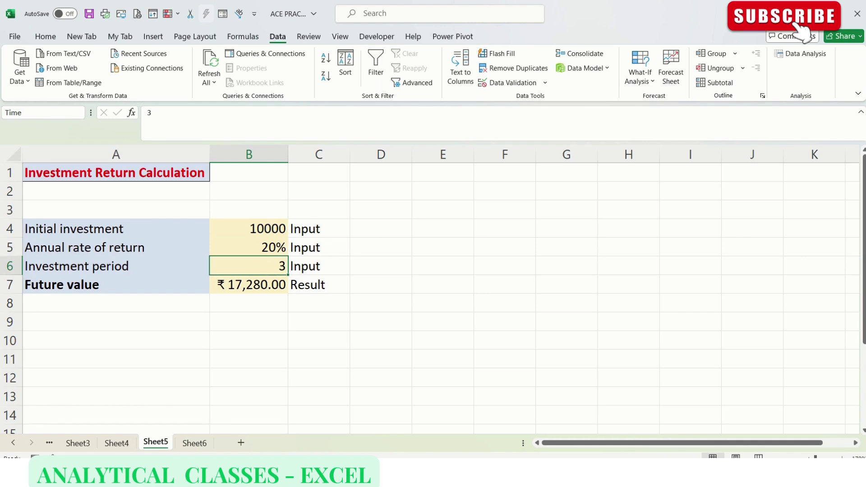
{"action": "type", "text": "Period"}
{"action": "left_click", "coordinate": [267, 286]}
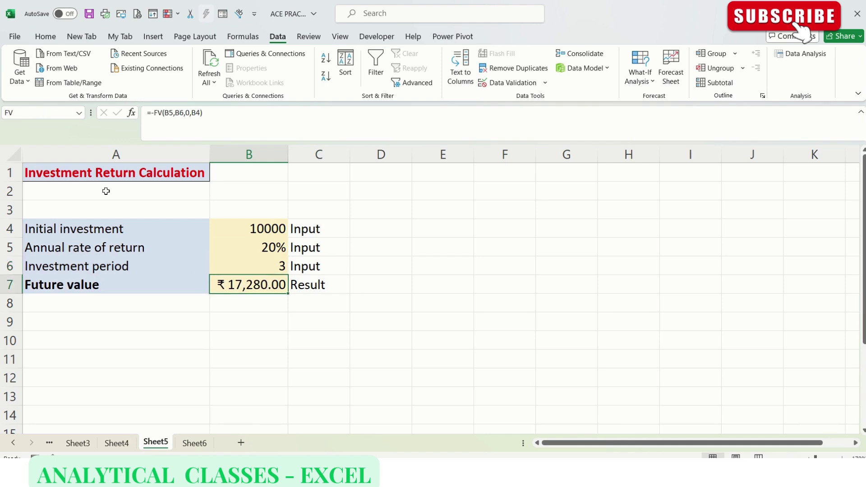
{"action": "left_click", "coordinate": [420, 270]}
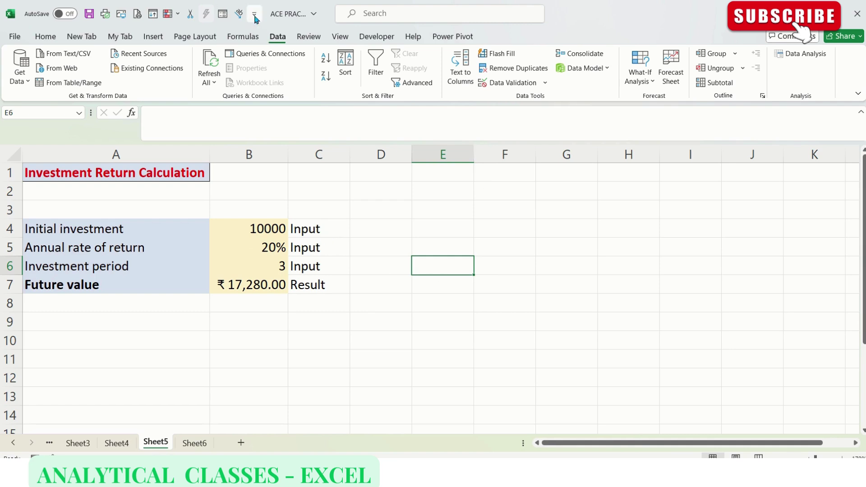
- Add a scenario named 22% with changing cells B4:B6 and the comment 'First Scenario'
{"action": "left_click", "coordinate": [643, 75]}
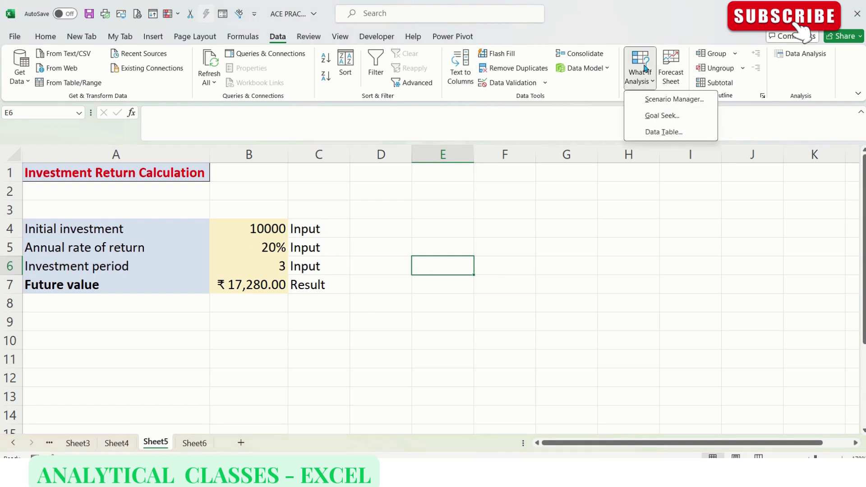
{"action": "left_click", "coordinate": [688, 98]}
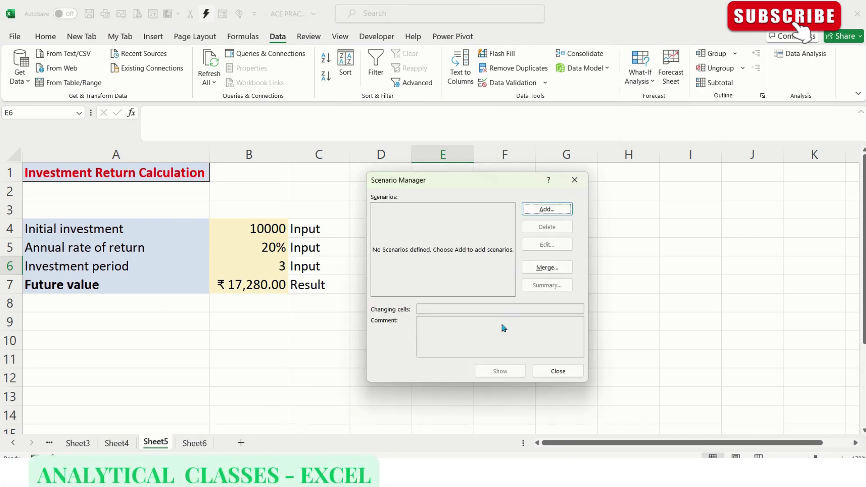
{"action": "left_click", "coordinate": [559, 211]}
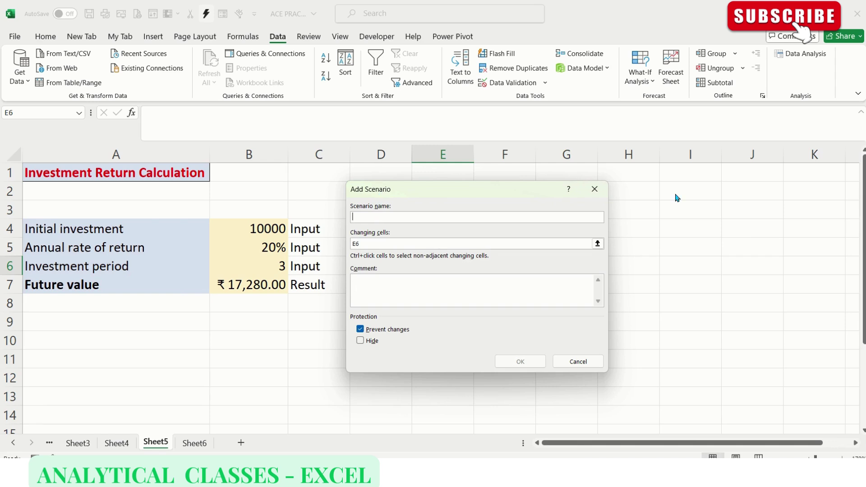
{"action": "type", "text": "22%"}
{"action": "left_click", "coordinate": [451, 244]}
{"action": "left_click_drag", "start_coordinate": [283, 228], "coordinate": [283, 268]}
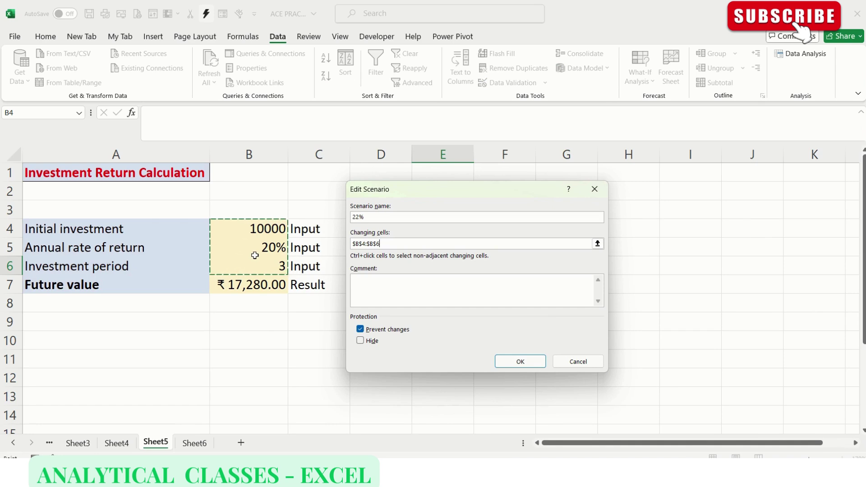
{"action": "left_click", "coordinate": [429, 298]}
{"action": "type", "text": "First Scen"}
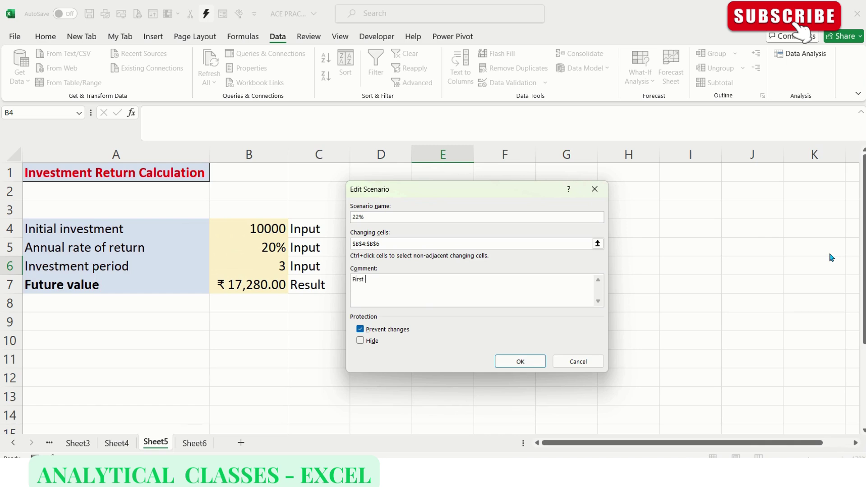
{"action": "type", "text": "ario"}
- Set the 22% scenario's Interest value to 22%
{"action": "left_click", "coordinate": [511, 363]}
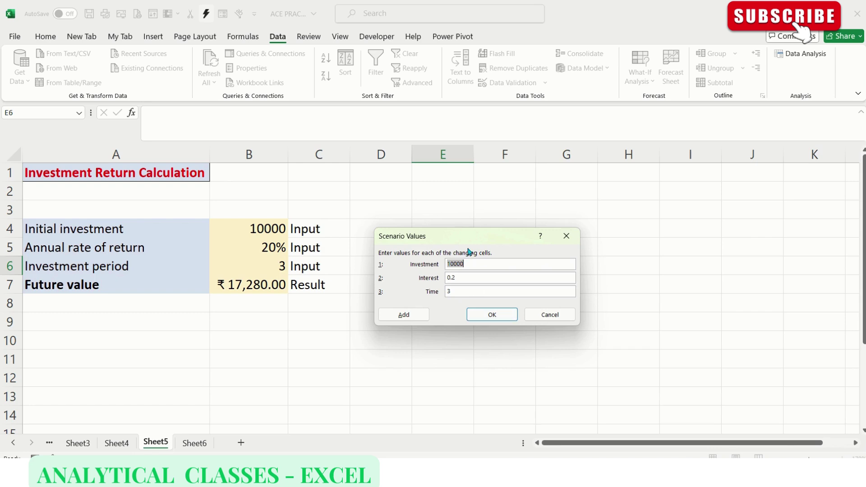
{"action": "left_click_drag", "start_coordinate": [476, 241], "coordinate": [445, 233]}
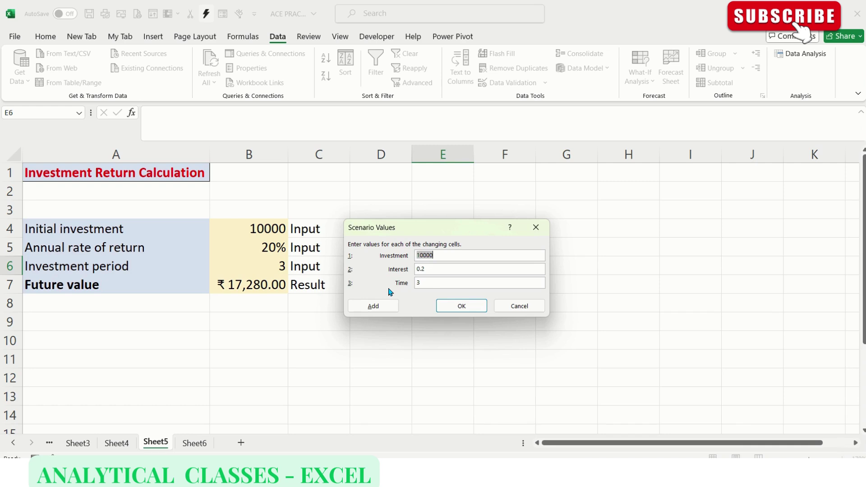
{"action": "left_click", "coordinate": [443, 268]}
{"action": "key", "text": "BackSpace"}
{"action": "key", "text": "BackSpace"}
{"action": "key", "text": "BackSpace"}
{"action": "type", "text": "22%"}
- Save the 22% scenario and add a second scenario named 24% over B4:B6
{"action": "left_click", "coordinate": [454, 309]}
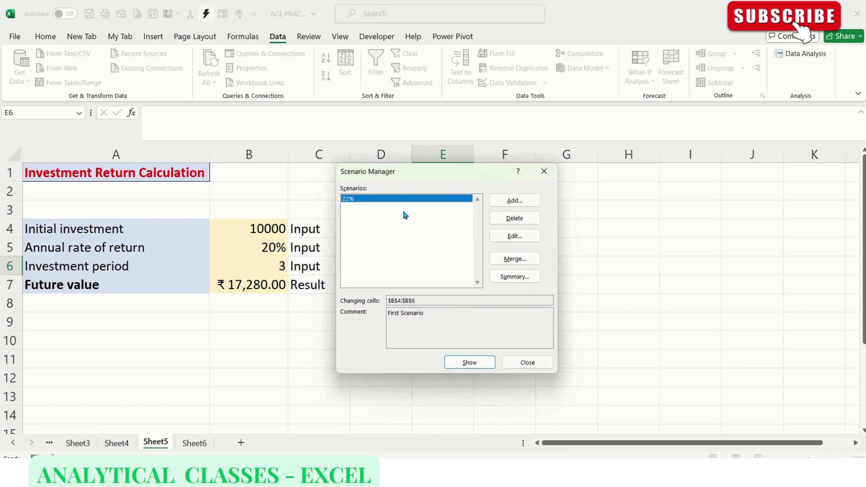
{"action": "left_click", "coordinate": [512, 203]}
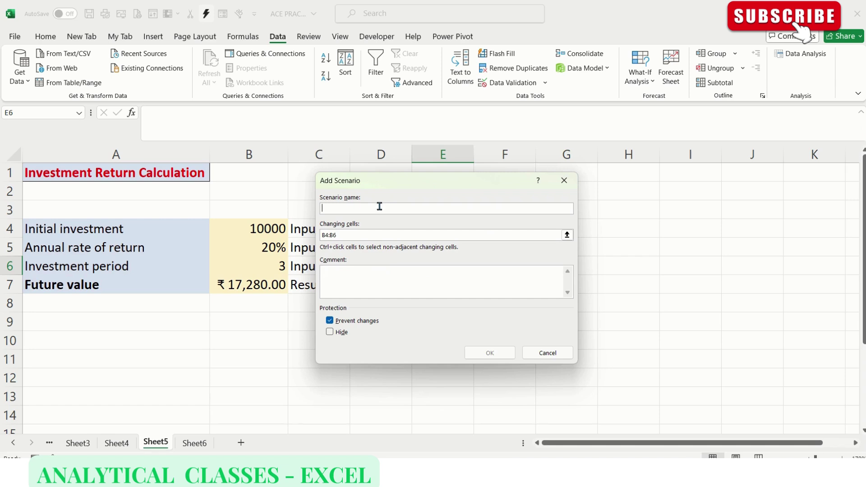
{"action": "type", "text": "24"}
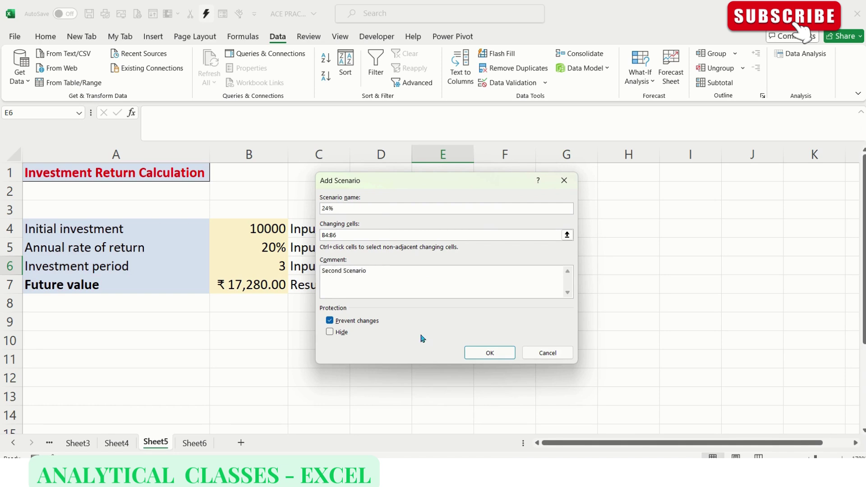
{"action": "left_click", "coordinate": [479, 354]}
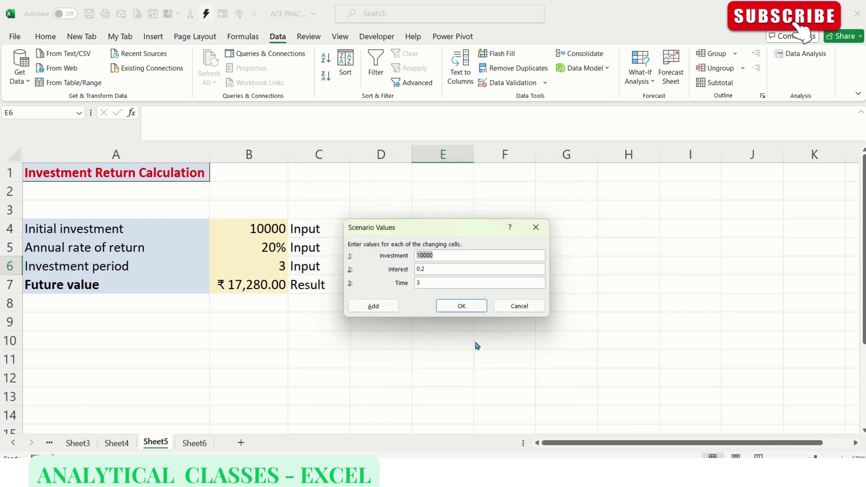
{"action": "left_click", "coordinate": [456, 268]}
- Save the 24% scenario, then add and save a 26% scenario with 26% interest
{"action": "left_click", "coordinate": [462, 305]}
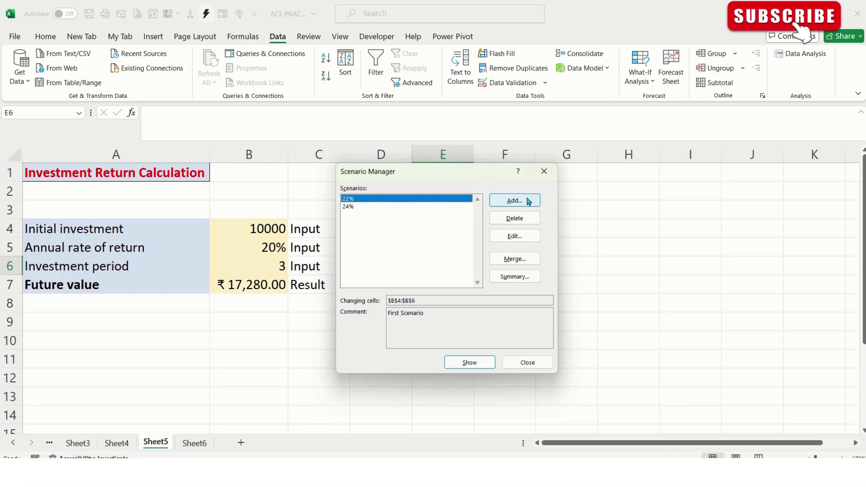
{"action": "left_click", "coordinate": [515, 201]}
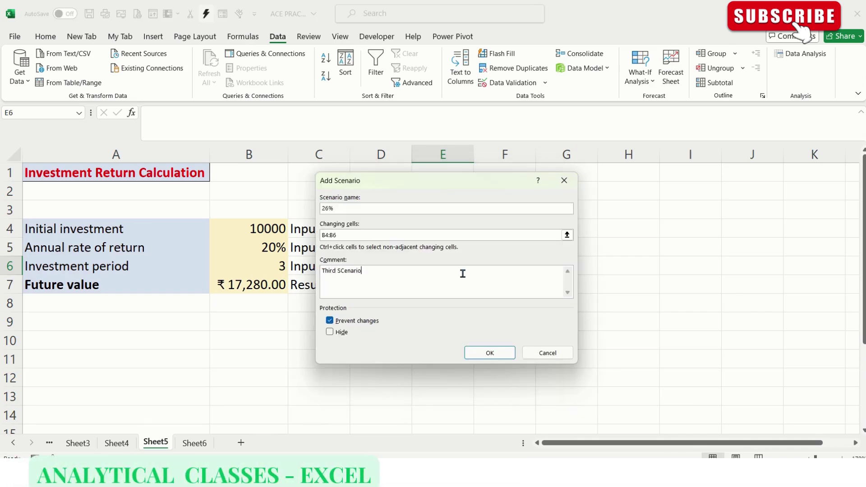
{"action": "left_click", "coordinate": [478, 353]}
{"action": "left_click", "coordinate": [470, 270]}
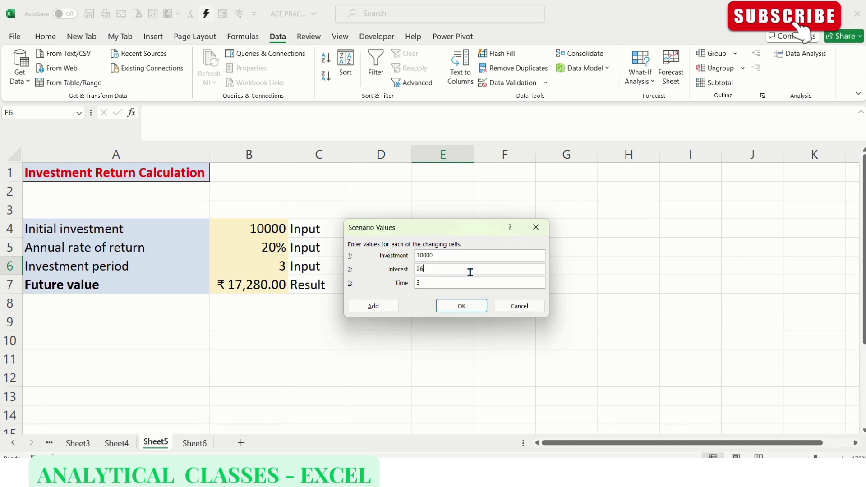
{"action": "left_click", "coordinate": [461, 306]}
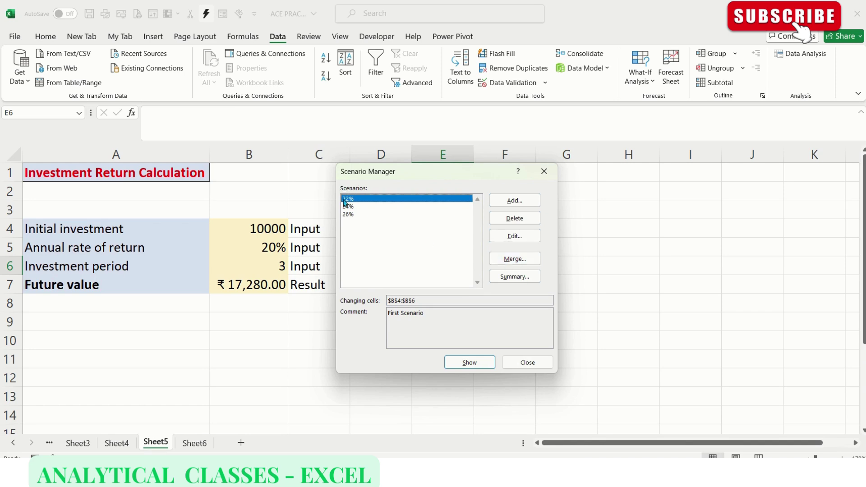
- Show the 22%, 24% and 26% scenarios in turn, ending with 22% applied (FV ₹18,158.48)
{"action": "left_click", "coordinate": [456, 364]}
{"action": "left_click", "coordinate": [350, 207]}
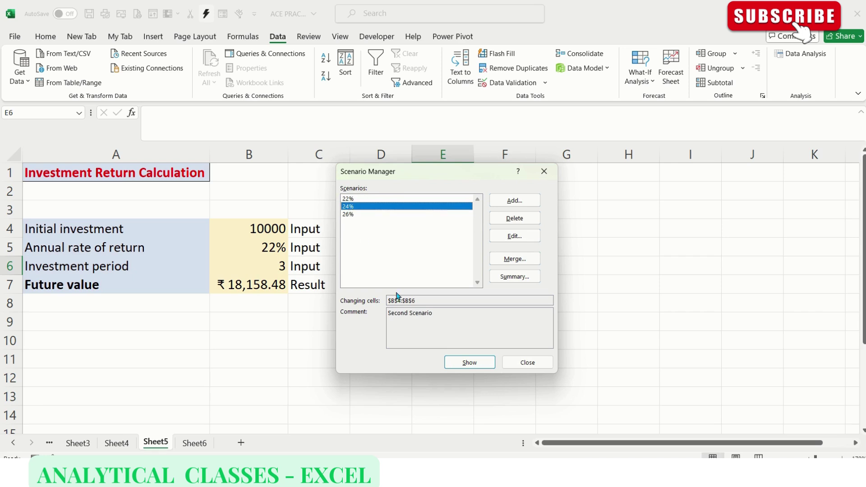
{"action": "left_click", "coordinate": [469, 363]}
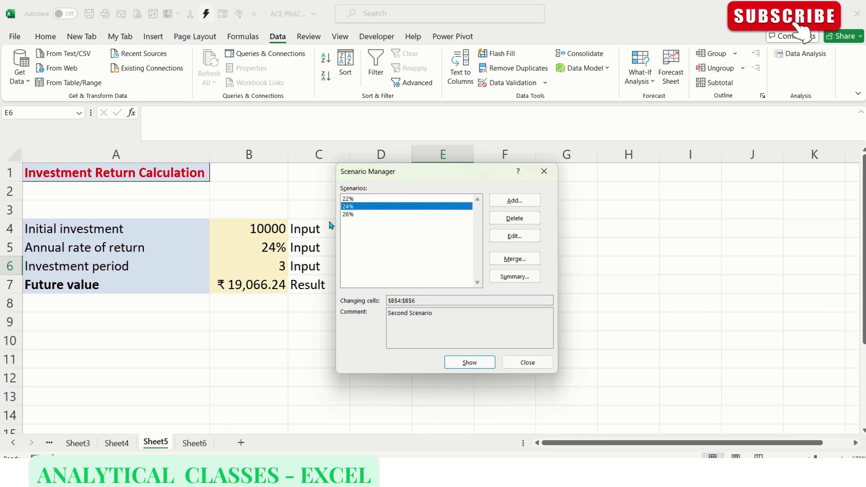
{"action": "left_click", "coordinate": [347, 215]}
{"action": "left_click", "coordinate": [449, 363]}
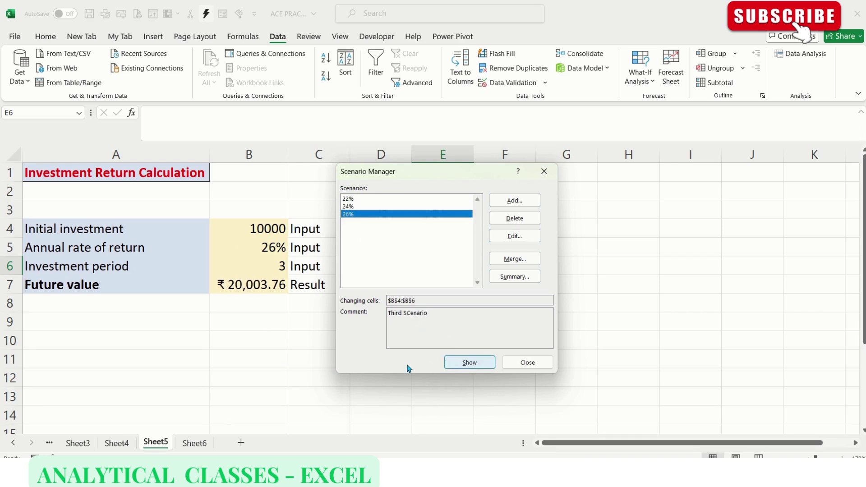
{"action": "left_click", "coordinate": [355, 199]}
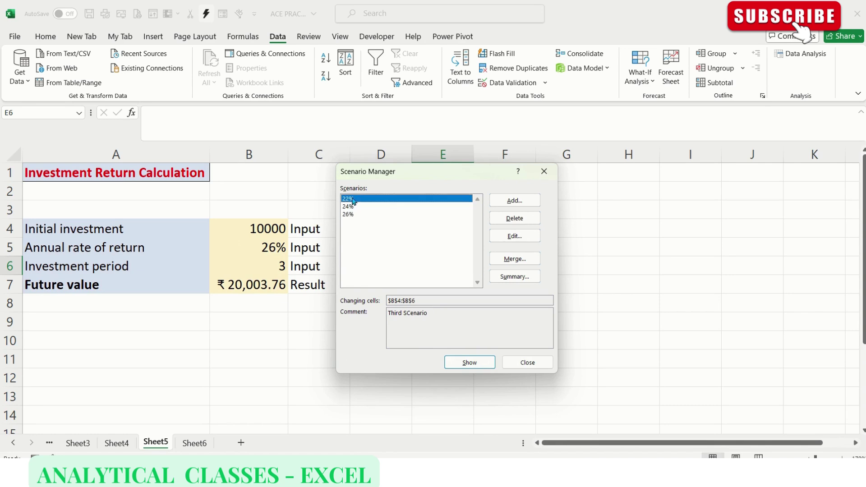
{"action": "left_click", "coordinate": [490, 364]}
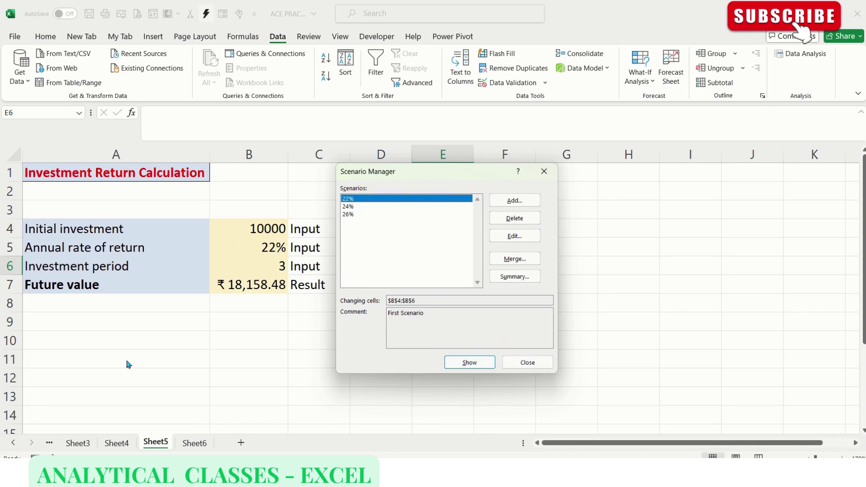
- Generate a Scenario summary report with B7 as the result cell
{"action": "left_click", "coordinate": [507, 277]}
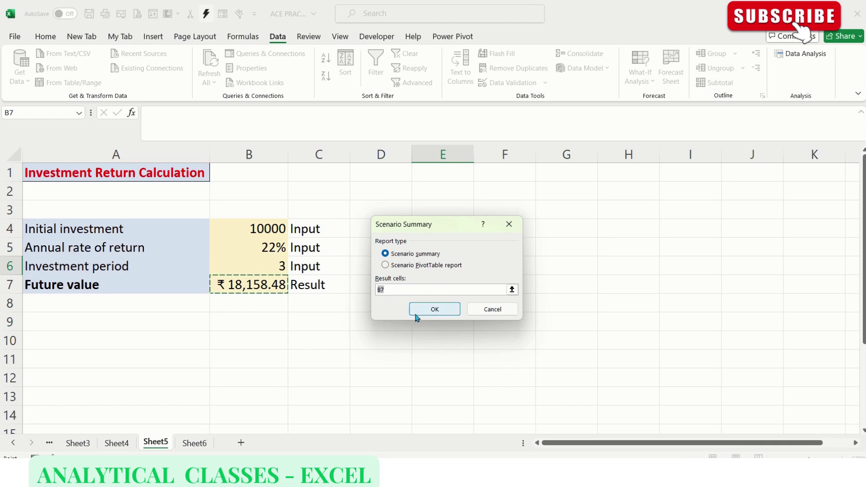
{"action": "left_click", "coordinate": [429, 310]}
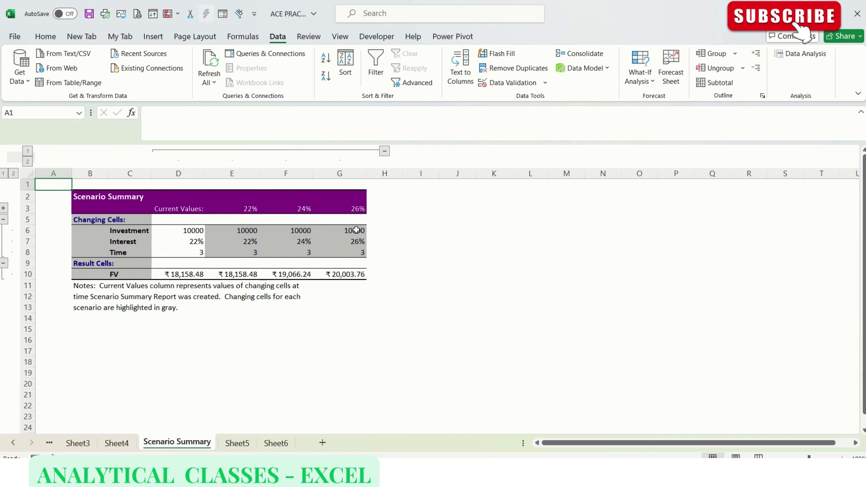
{"action": "left_click", "coordinate": [244, 276]}
{"action": "key", "text": "Right"}
{"action": "key", "text": "Right"}
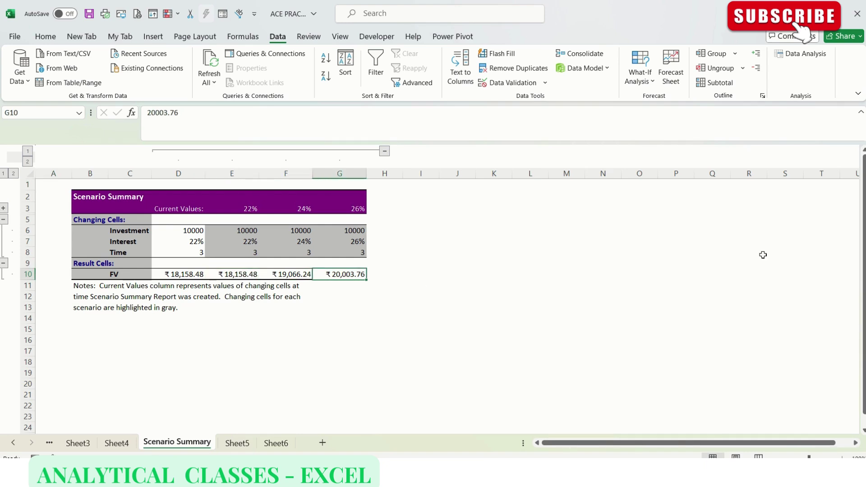
{"action": "key", "text": "Left"}
{"action": "key", "text": "Left"}
{"action": "key", "text": "Left"}
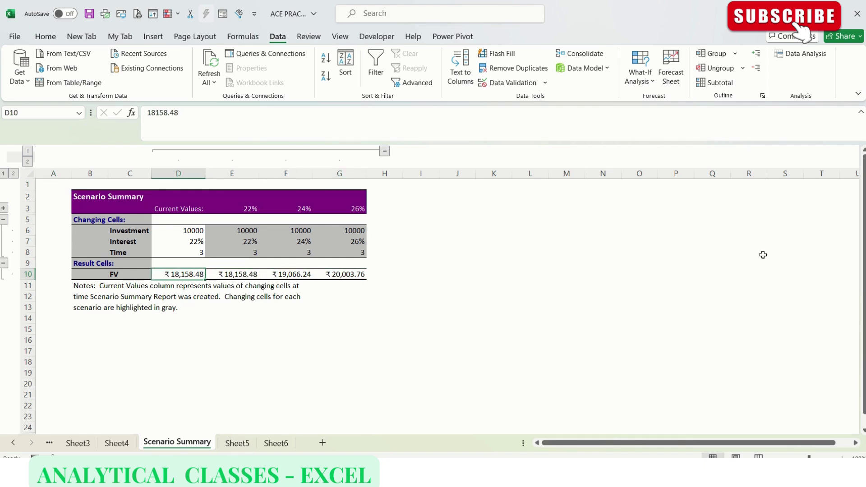
{"action": "key", "text": "Up"}
{"action": "key", "text": "Up"}
{"action": "key", "text": "Up"}
{"action": "key", "text": "Right"}
{"action": "key", "text": "Right"}
{"action": "key", "text": "Right"}
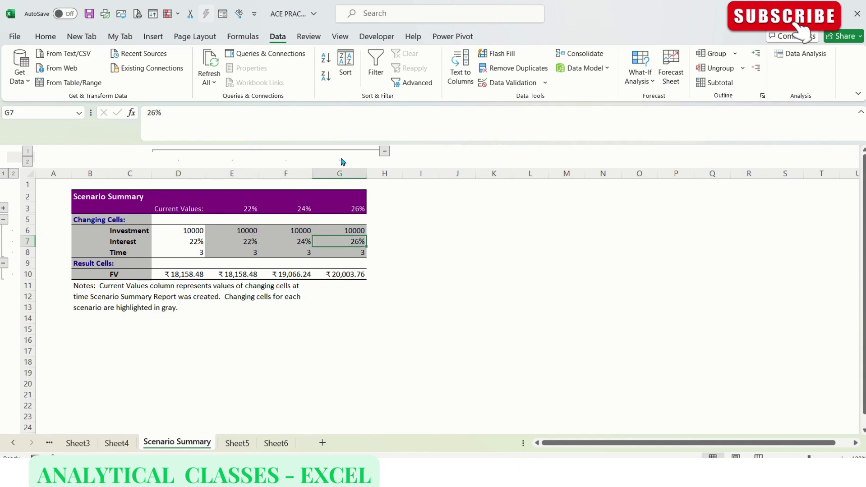
- Collapse and re-expand the summary's column and row outline groups, then return to Sheet5
{"action": "left_click", "coordinate": [387, 153]}
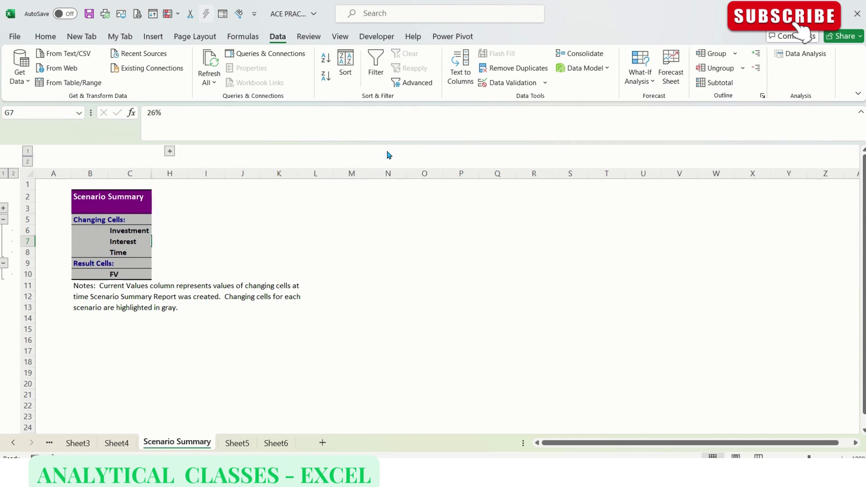
{"action": "left_click", "coordinate": [170, 153]}
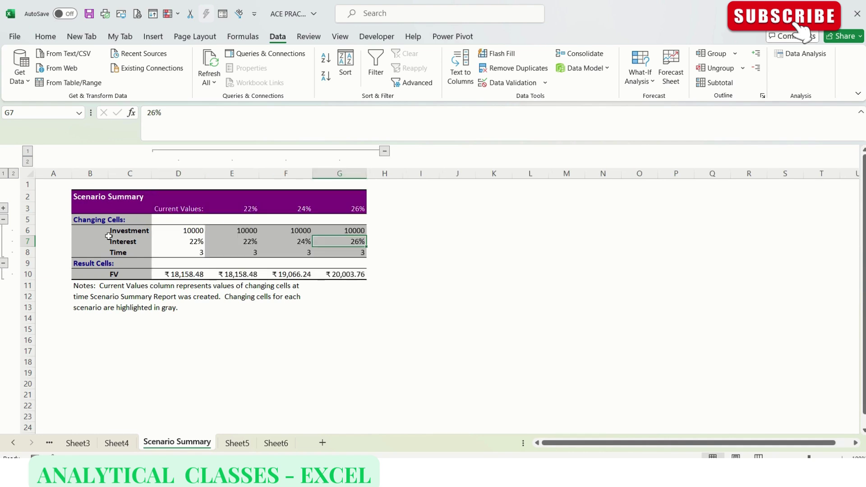
{"action": "left_click", "coordinate": [5, 265]}
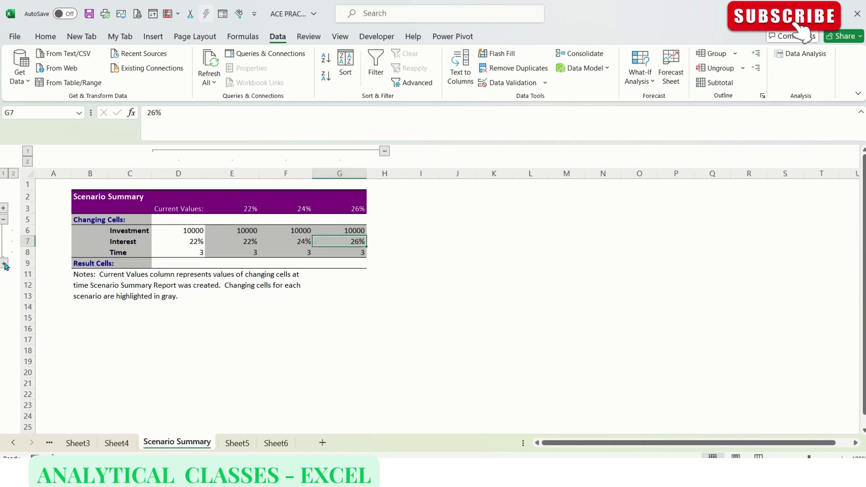
{"action": "left_click", "coordinate": [5, 265]}
{"action": "left_click", "coordinate": [3, 222]}
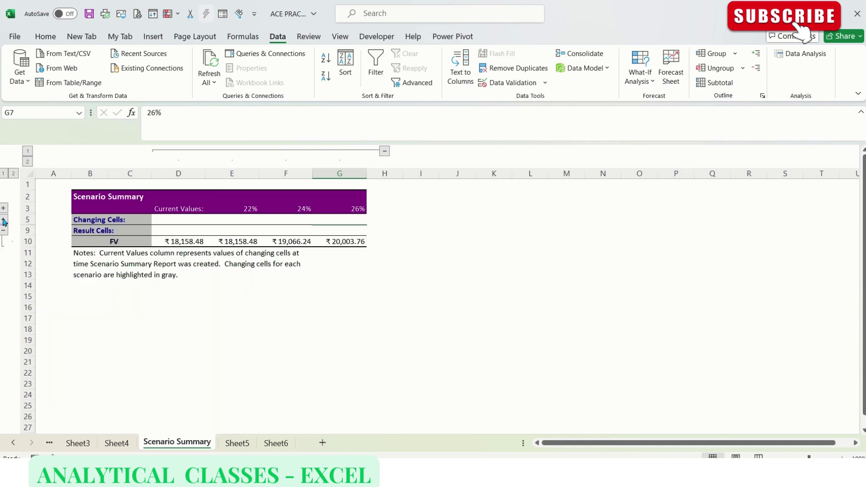
{"action": "left_click", "coordinate": [3, 221]}
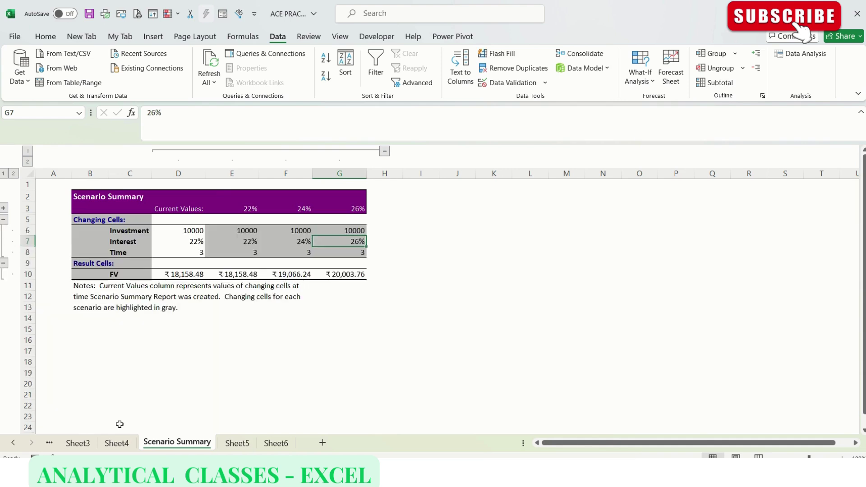
{"action": "left_click", "coordinate": [237, 442]}
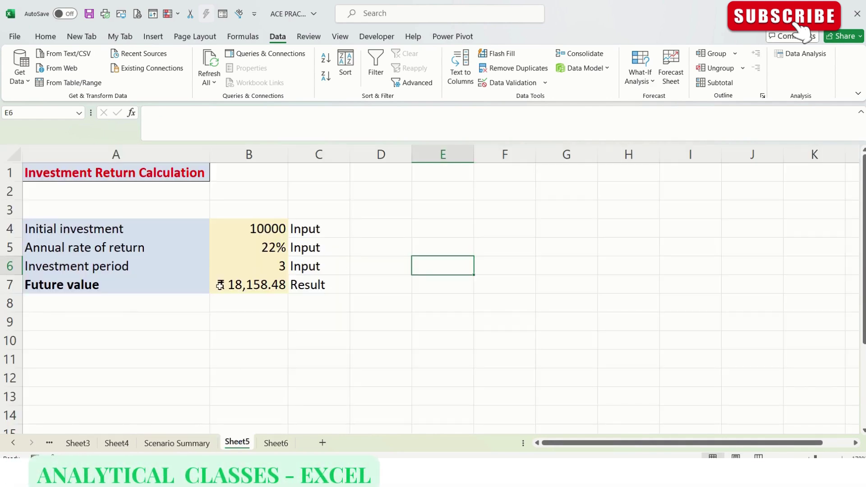
- Select B5 on Sheet5, check Sheet6, and return to Sheet5
{"action": "left_click", "coordinate": [278, 250]}
{"action": "key", "text": "ctrl+Page_Down"}
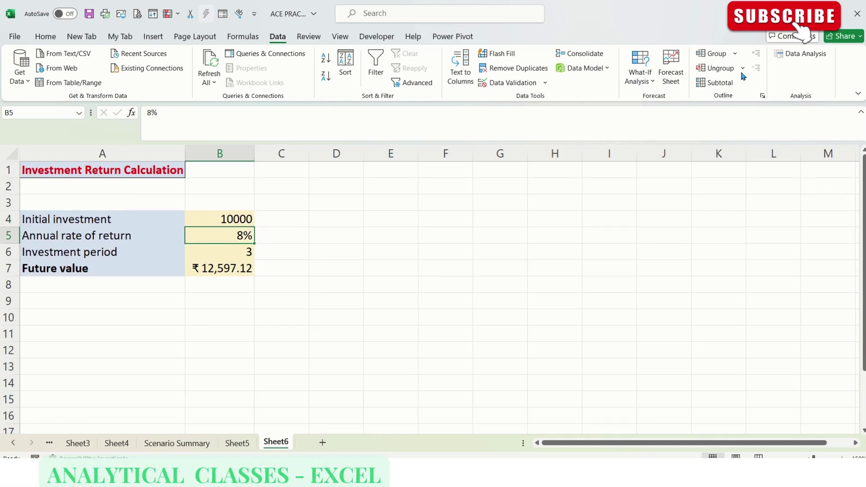
{"action": "left_click", "coordinate": [238, 443]}
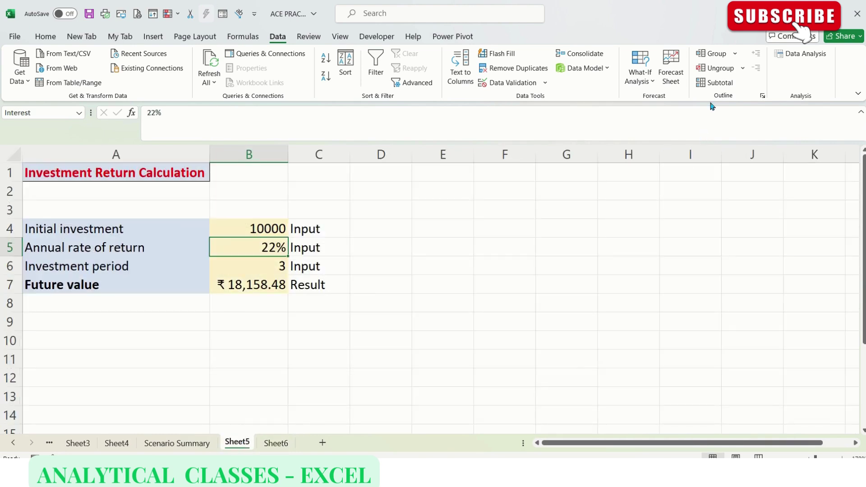
- Merge Sheet6's 8%, 12%, 15%, 18% and 20% scenarios into Sheet5's Scenario Manager
{"action": "left_click", "coordinate": [639, 76]}
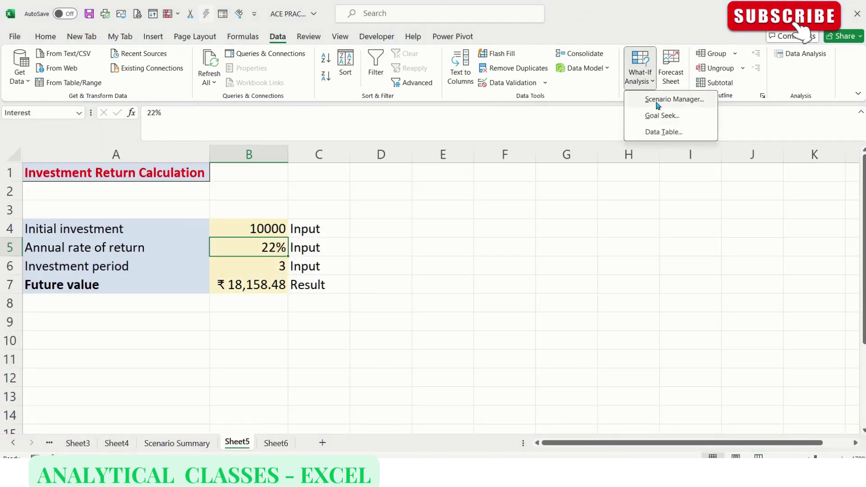
{"action": "left_click", "coordinate": [658, 103]}
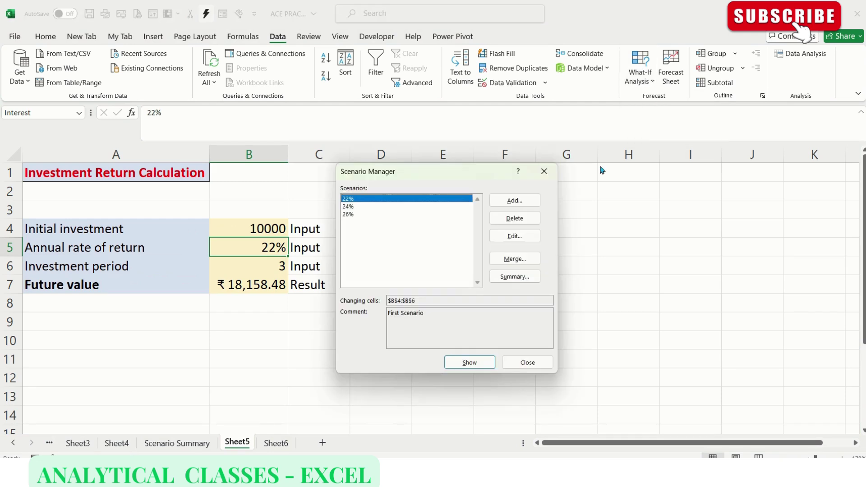
{"action": "left_click", "coordinate": [514, 259]}
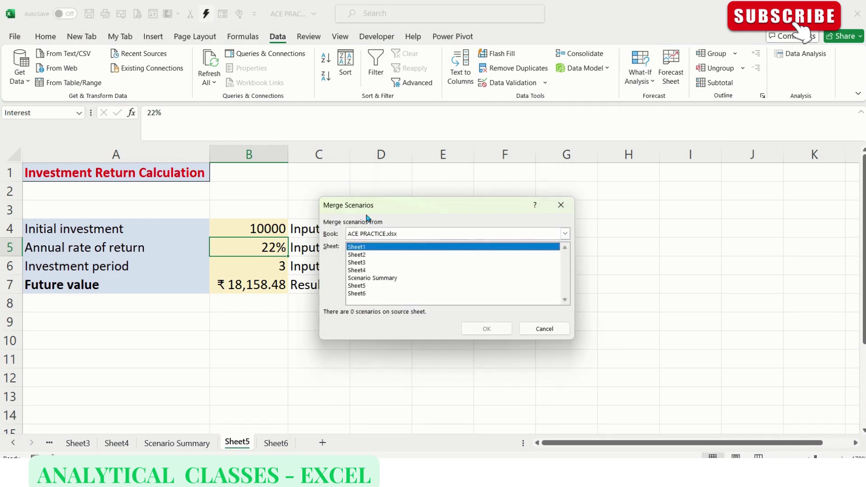
{"action": "left_click_drag", "start_coordinate": [384, 205], "coordinate": [417, 196]}
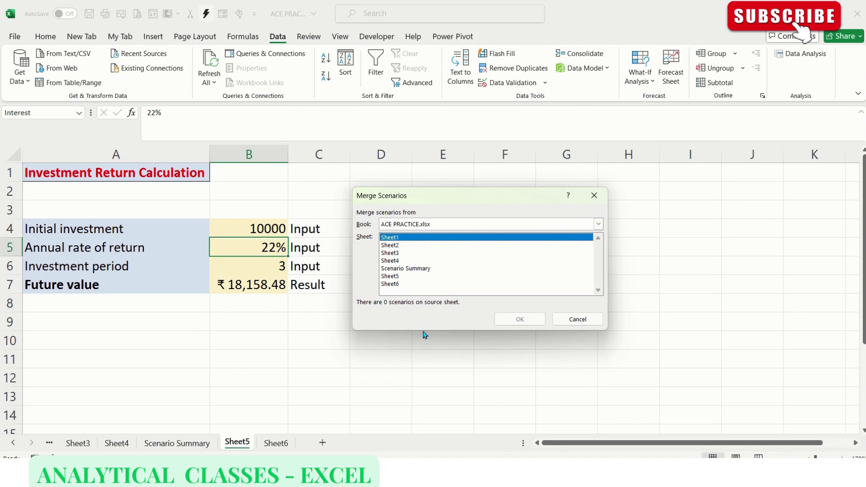
{"action": "left_click", "coordinate": [416, 245]}
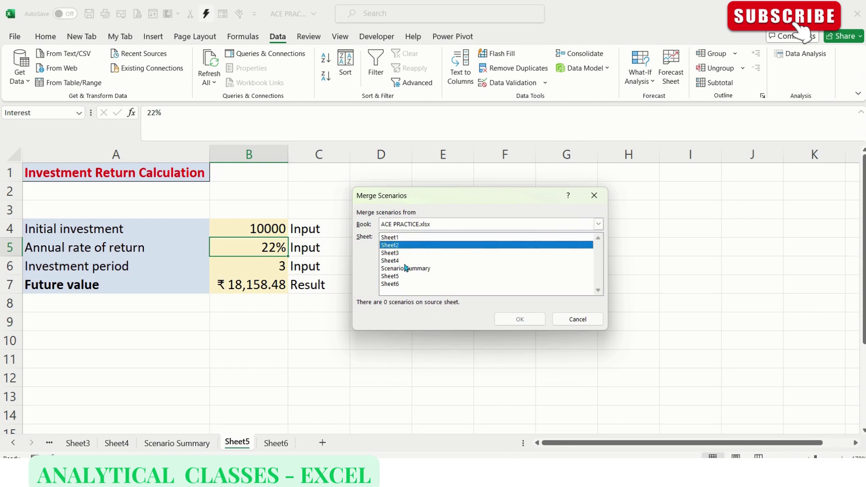
{"action": "left_click", "coordinate": [398, 277]}
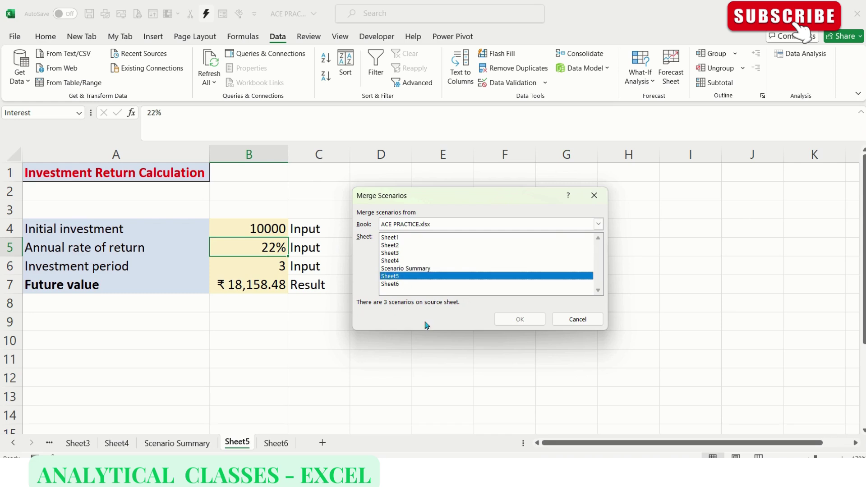
{"action": "left_click", "coordinate": [408, 285]}
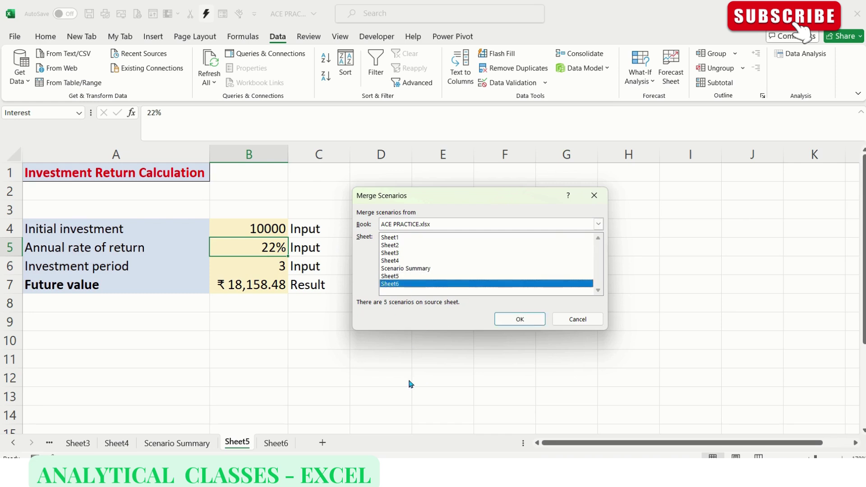
{"action": "left_click", "coordinate": [414, 276]}
{"action": "left_click", "coordinate": [397, 285]}
{"action": "left_click", "coordinate": [520, 319]}
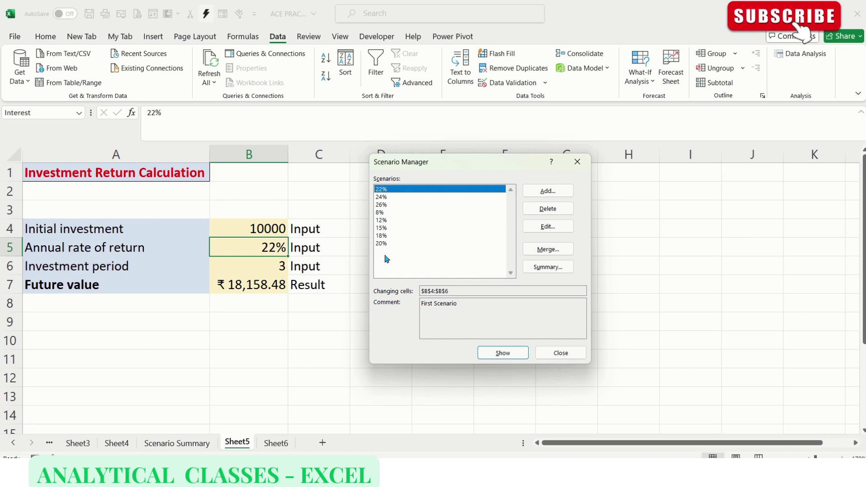
- Create a scenario summary of all eight scenarios using result cell B7
{"action": "left_click", "coordinate": [540, 267]}
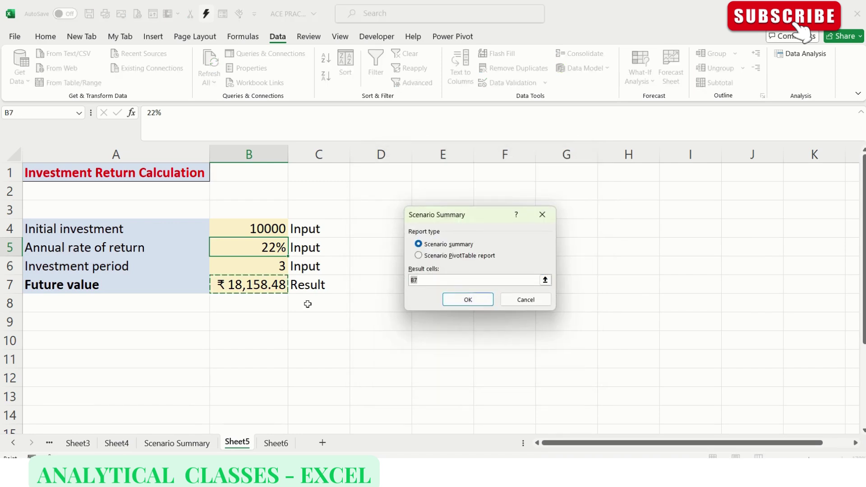
{"action": "left_click", "coordinate": [254, 290]}
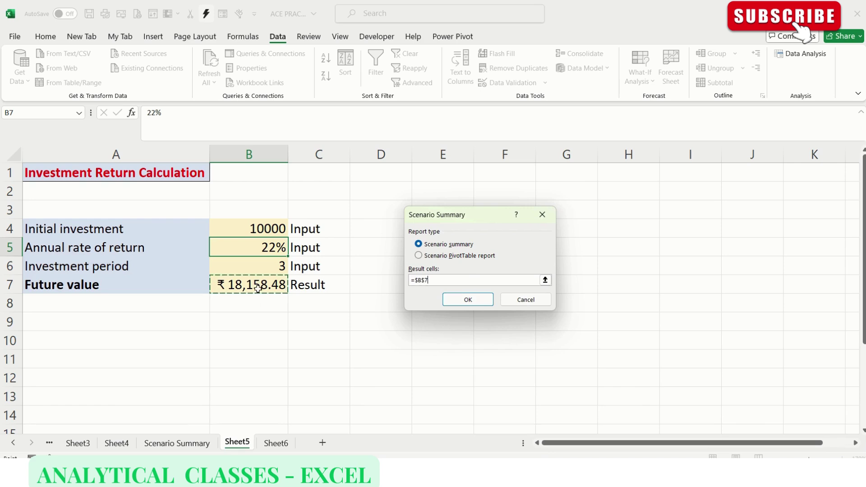
{"action": "left_click", "coordinate": [471, 300]}
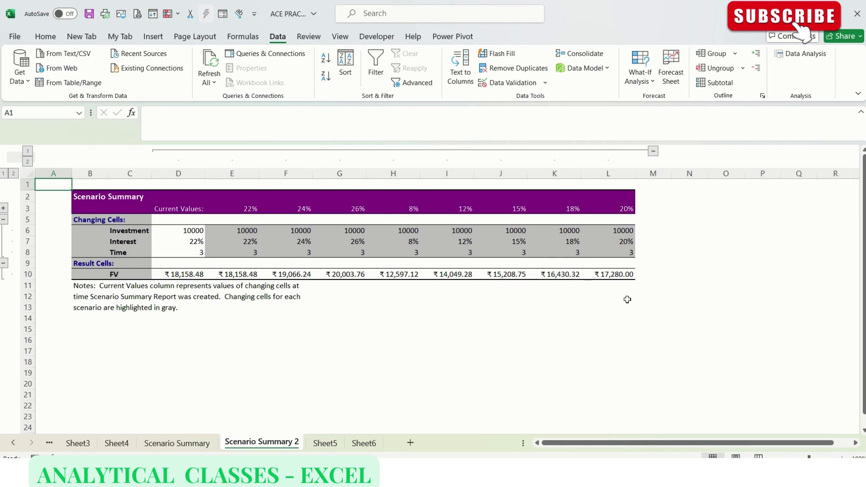
- From Sheet5's Scenario Manager, generate a Scenario PivotTable report of FV for every interest-rate scenario
{"action": "left_click", "coordinate": [321, 444]}
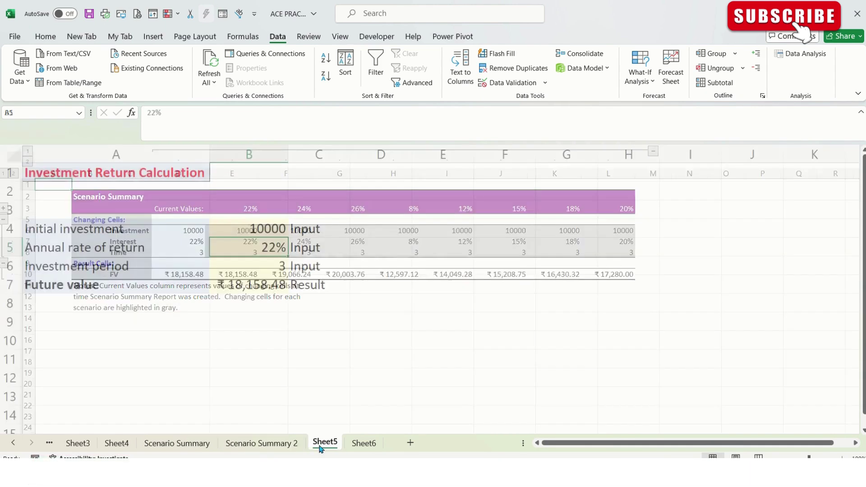
{"action": "left_click", "coordinate": [640, 73]}
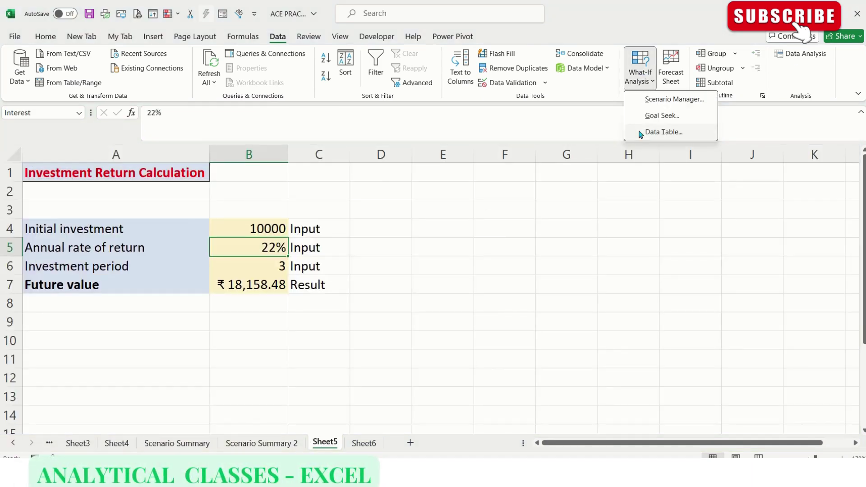
{"action": "left_click", "coordinate": [656, 101]}
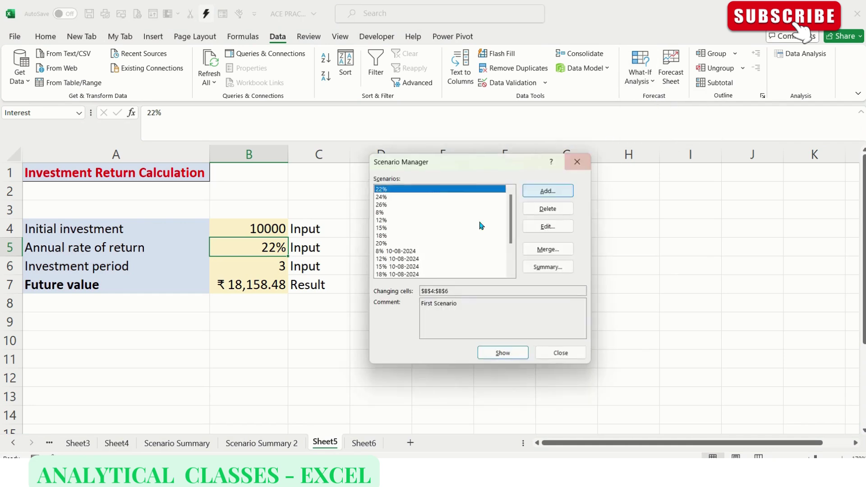
{"action": "left_click", "coordinate": [546, 267]}
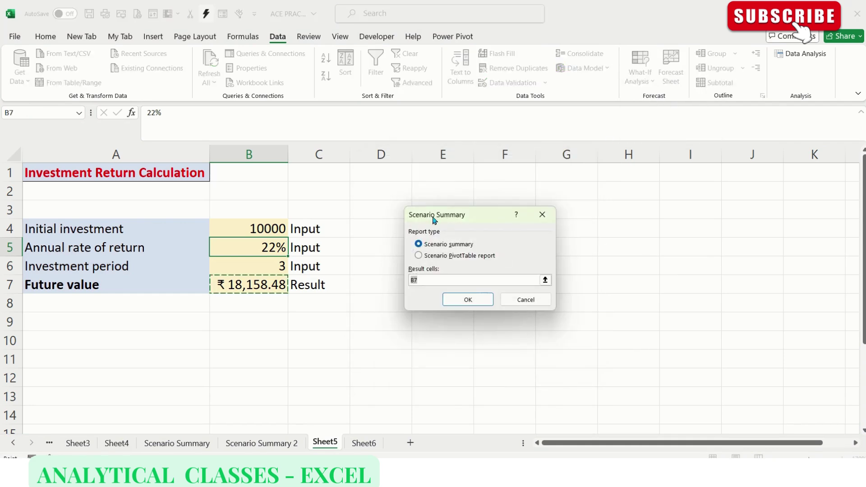
{"action": "left_click", "coordinate": [419, 256]}
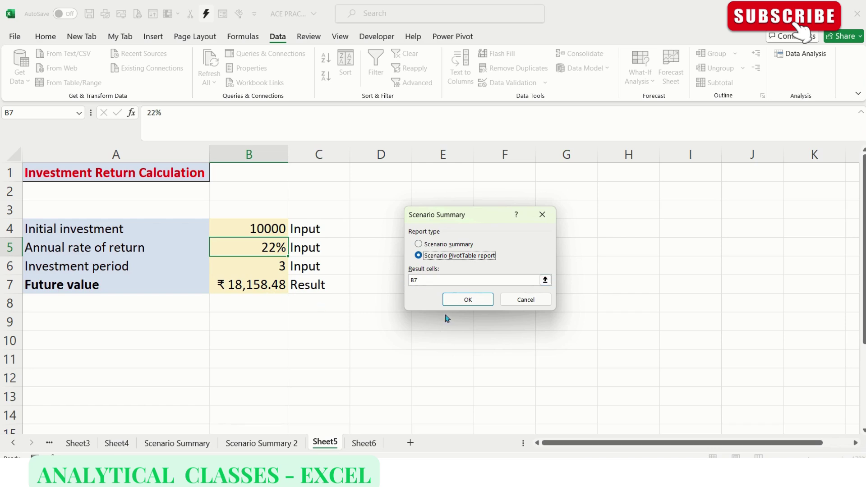
{"action": "left_click", "coordinate": [468, 300]}
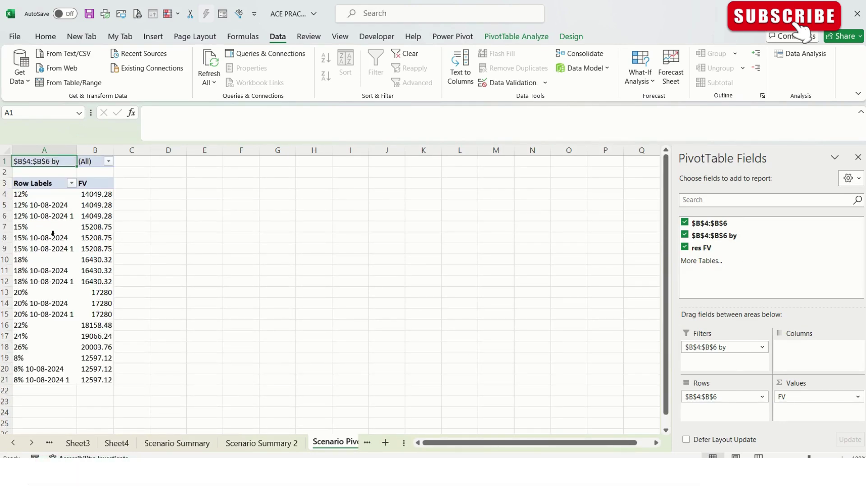
- Check the Scenario PivotTable sheet, then move back to Sheet5's 22% investment calculation
{"action": "left_click", "coordinate": [367, 442]}
{"action": "left_click", "coordinate": [343, 442]}
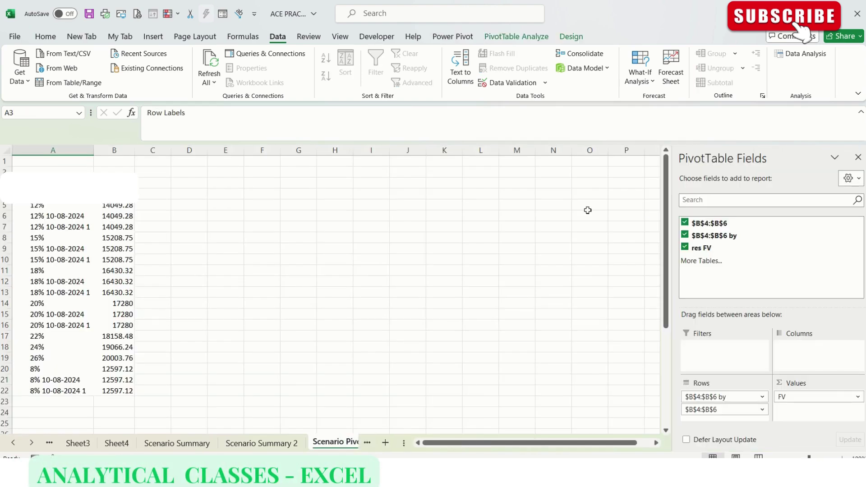
{"action": "key", "text": "ctrl+Page_Down"}
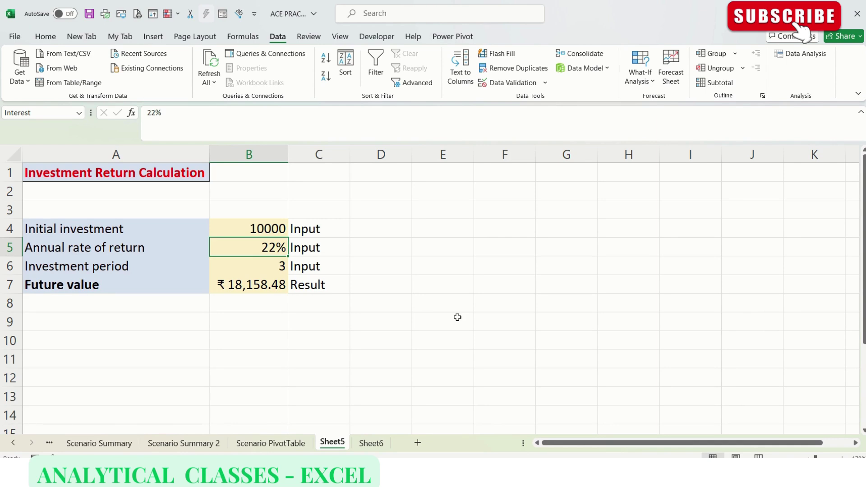
{"action": "left_click", "coordinate": [262, 442]}
{"action": "left_click", "coordinate": [185, 442]}
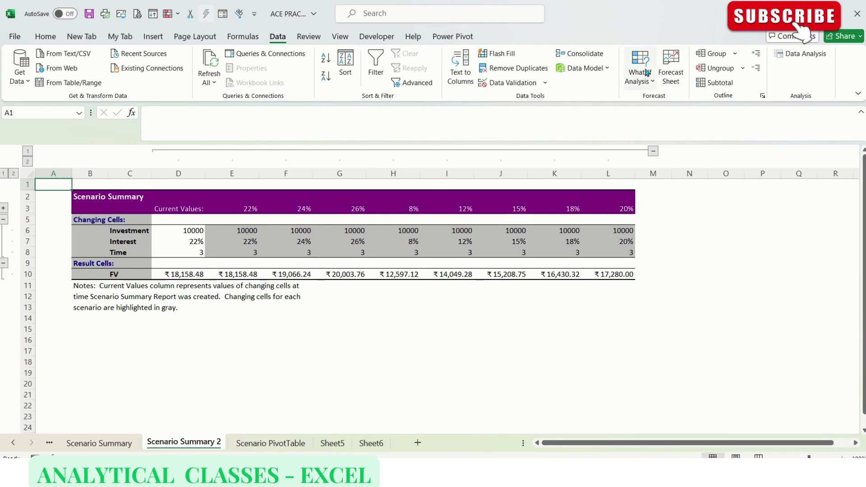
{"action": "left_click", "coordinate": [321, 446]}
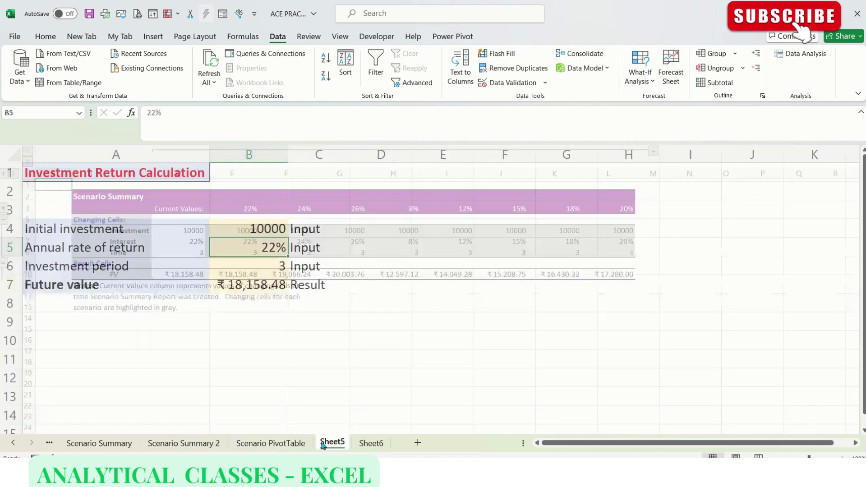